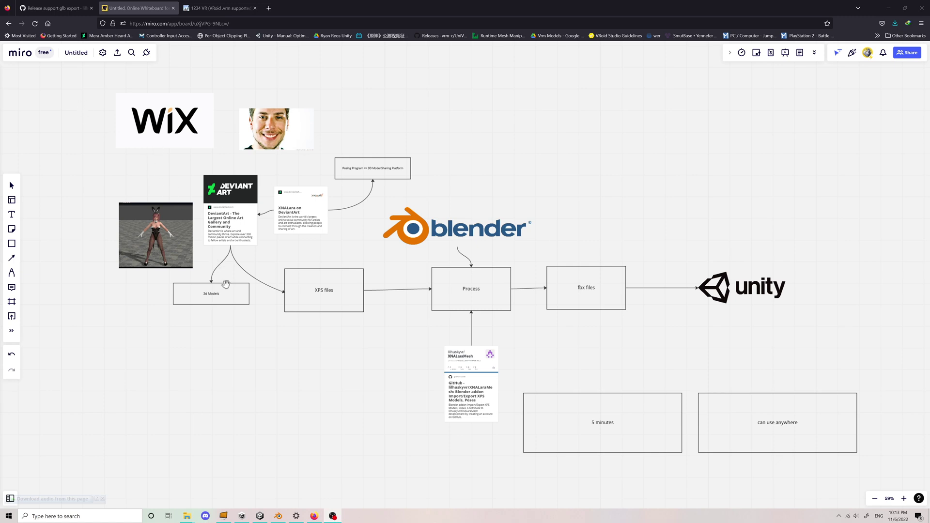
# - Download XNALaraMesh.2.0.2_2.zip from the GitHub support glb export release page
pyautogui.moveTo(446, 231); pyautogui.dragTo(469, 226, button='right')
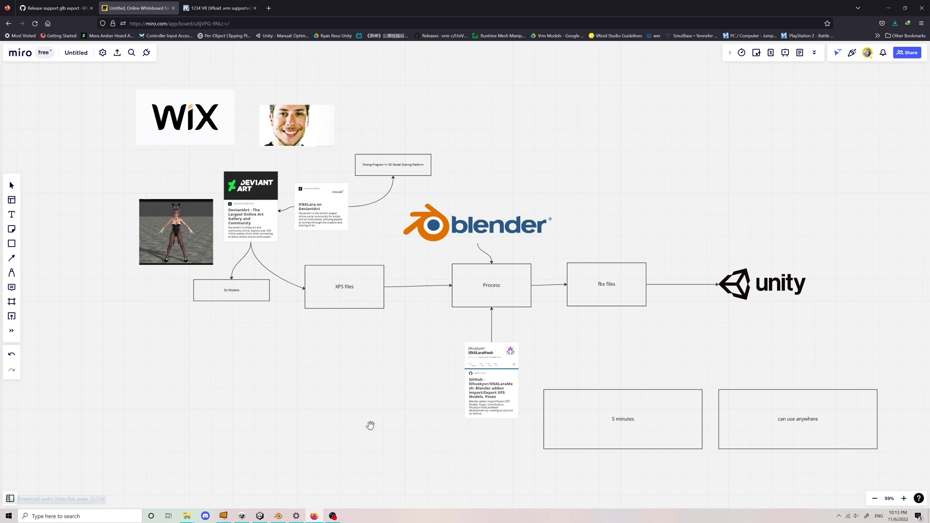
pyautogui.click(68, 8)
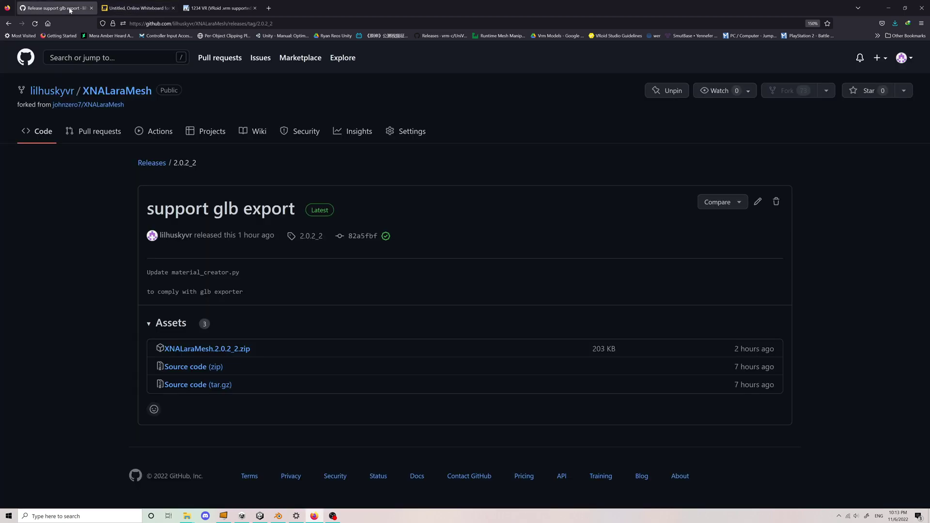
pyautogui.click(109, 92)
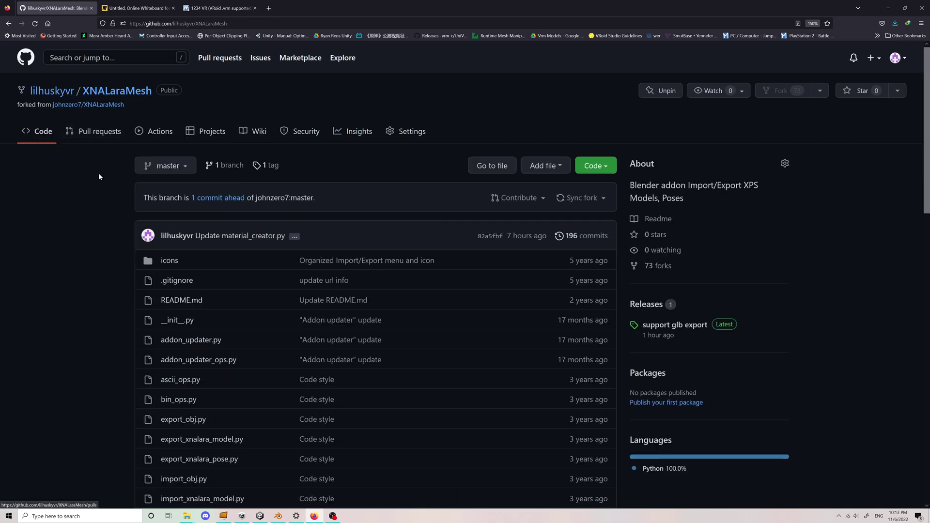
pyautogui.click(683, 328)
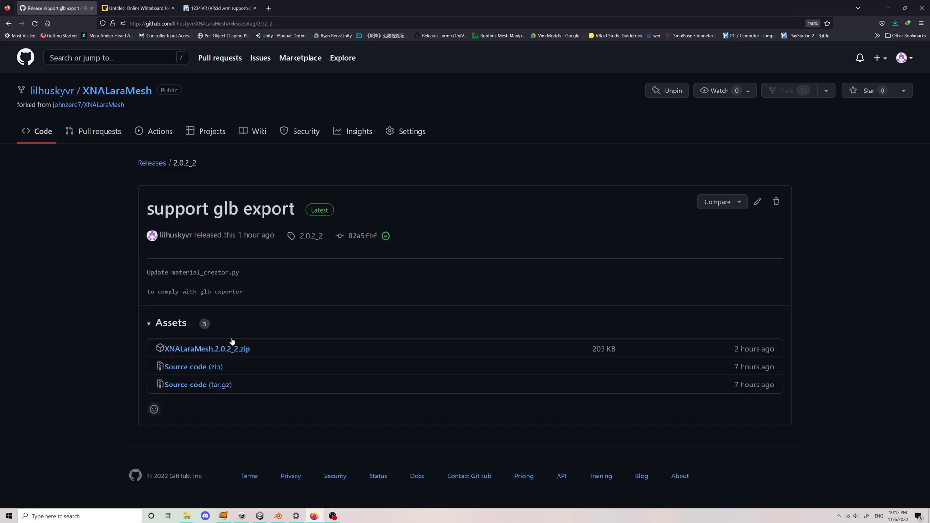
pyautogui.click(223, 350)
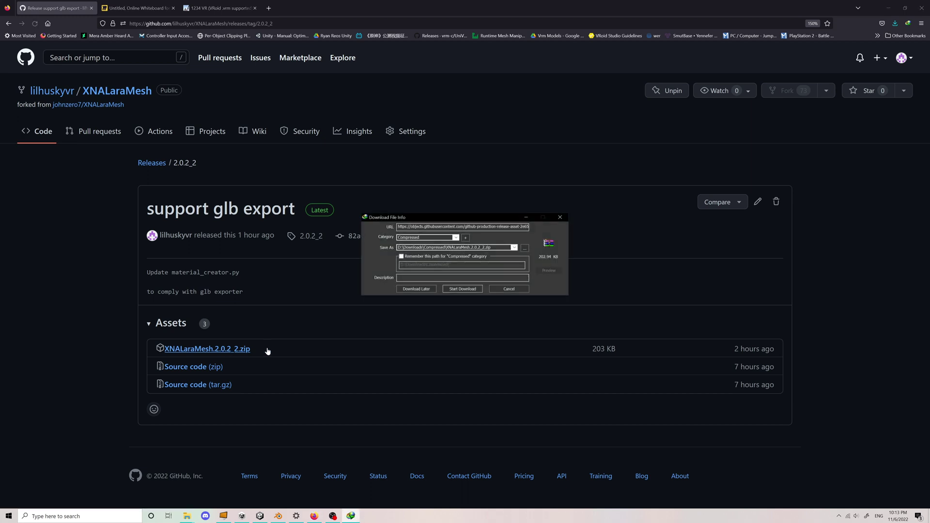
pyautogui.click(460, 291)
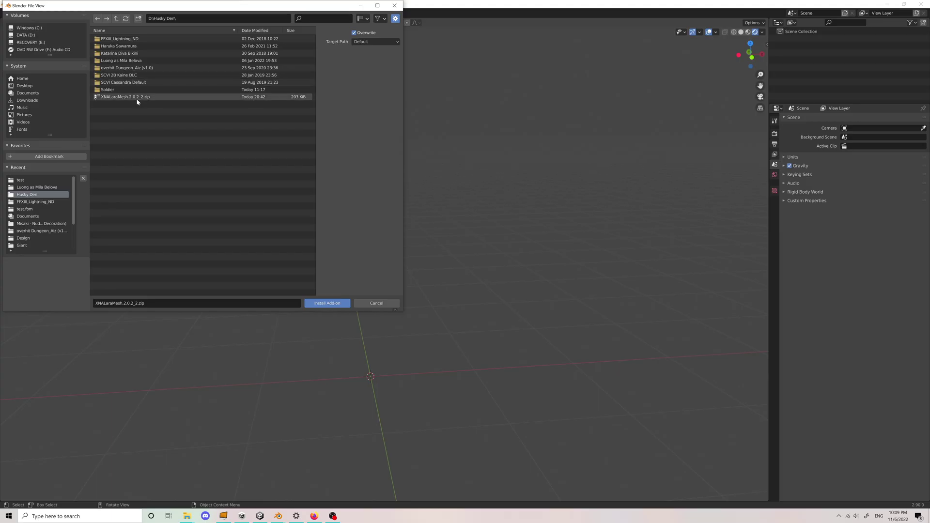
# - Install XNALaraMesh.2.0.2_2.zip as an add-on, enable XNALara/XPS Import/Export, and close Preferences
pyautogui.click(136, 97)
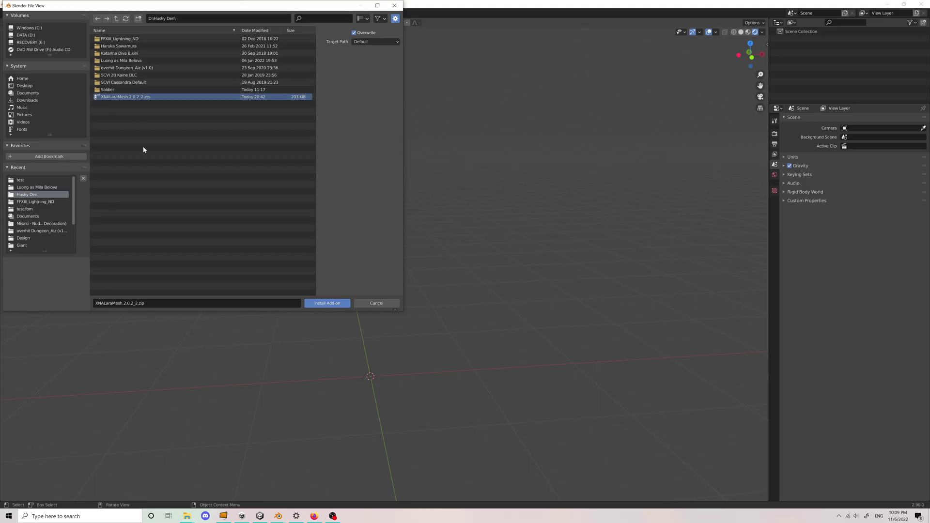
pyautogui.click(327, 303)
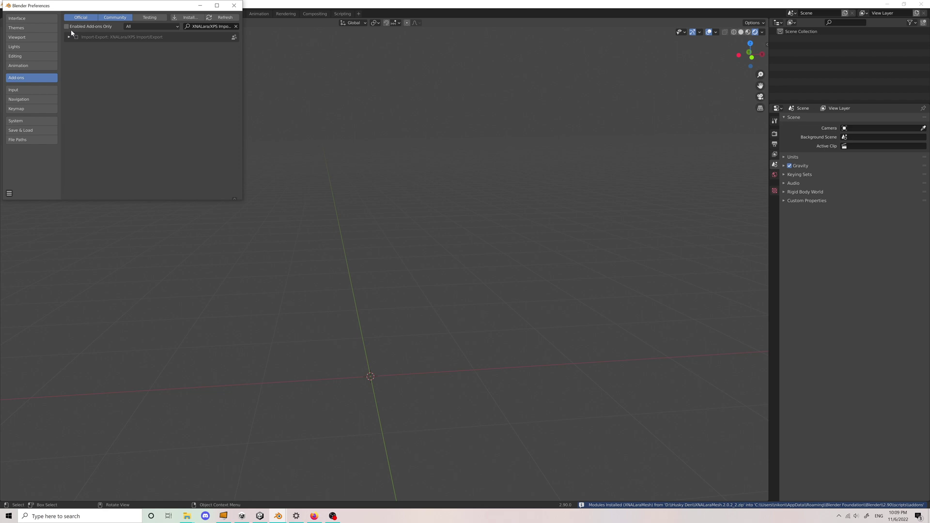
pyautogui.click(76, 38)
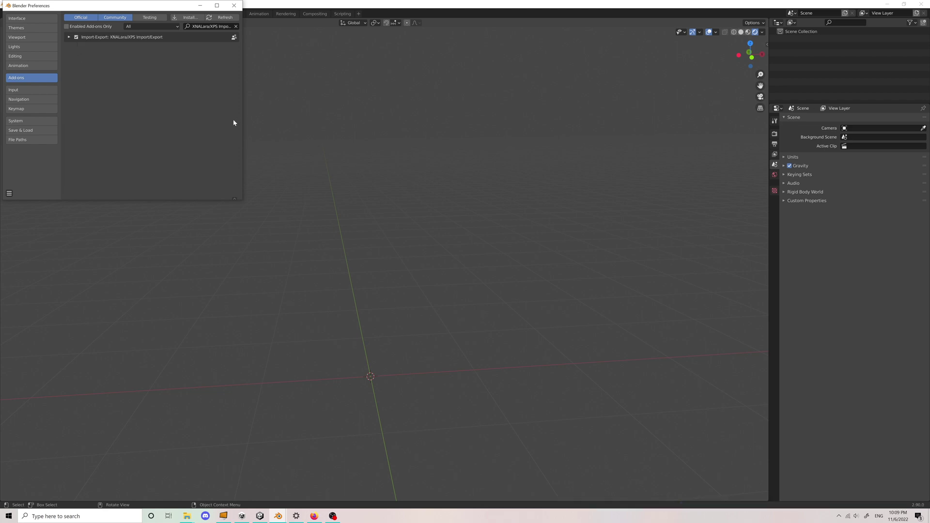
pyautogui.click(234, 5)
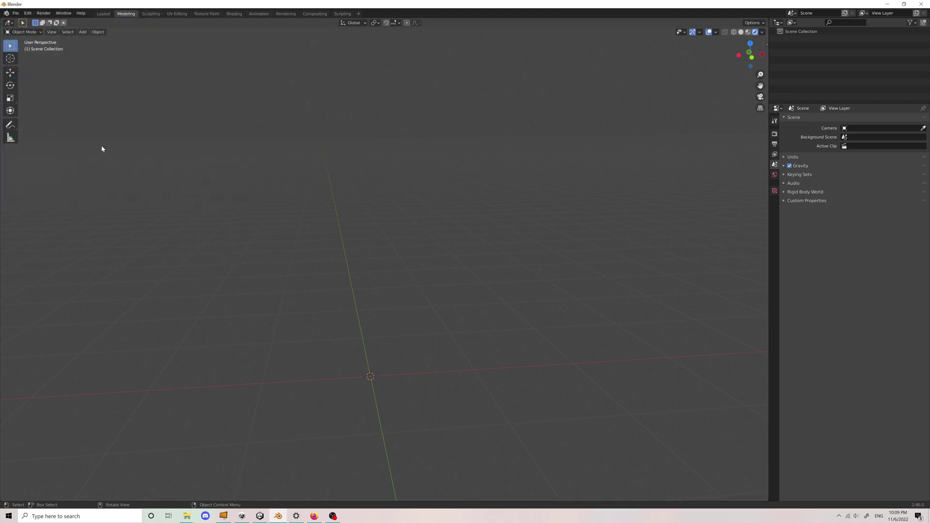
# - Import xps.xps from the Luong as Mila Belova folder with the XNALara/XPS Model importer
pyautogui.click(21, 13)
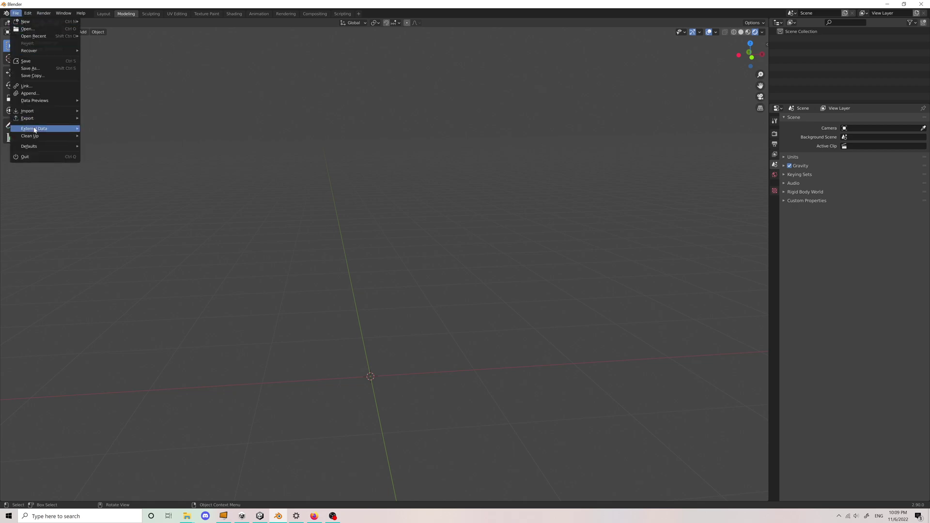
pyautogui.moveTo(51, 111)
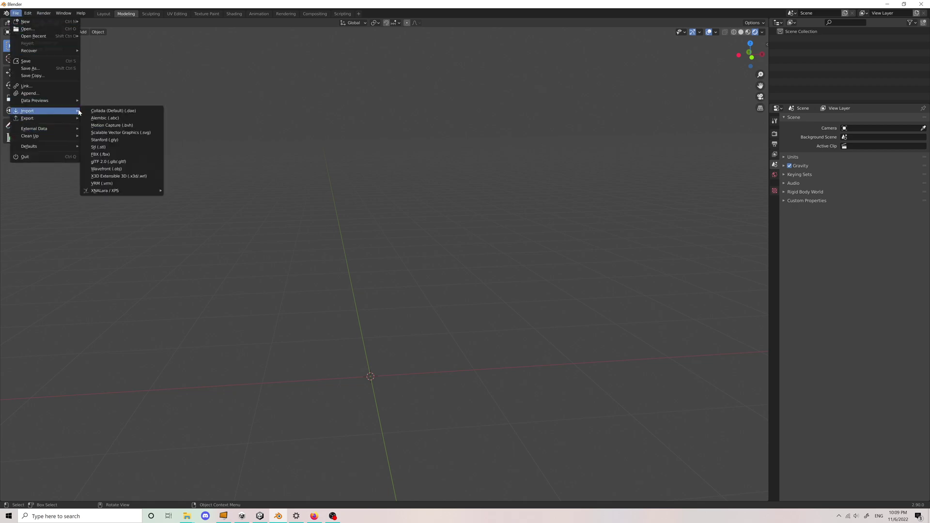
pyautogui.moveTo(117, 191)
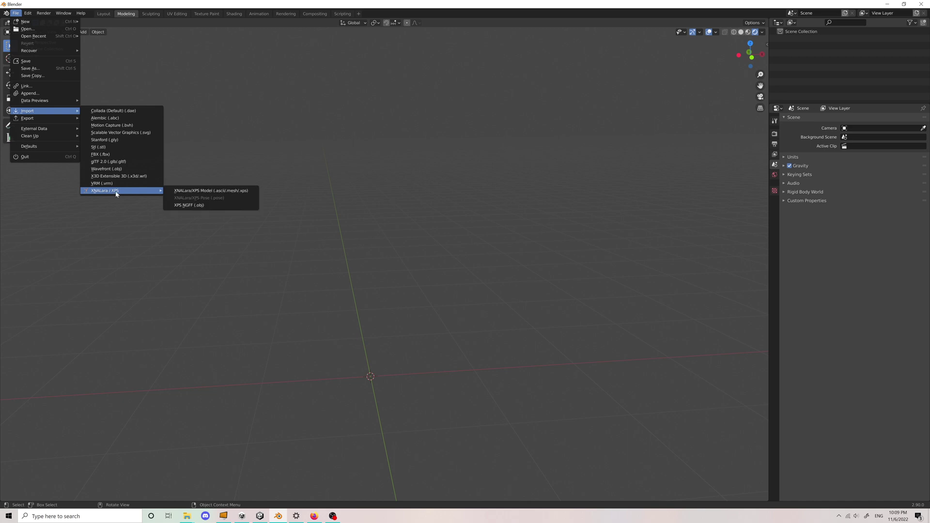
pyautogui.click(194, 192)
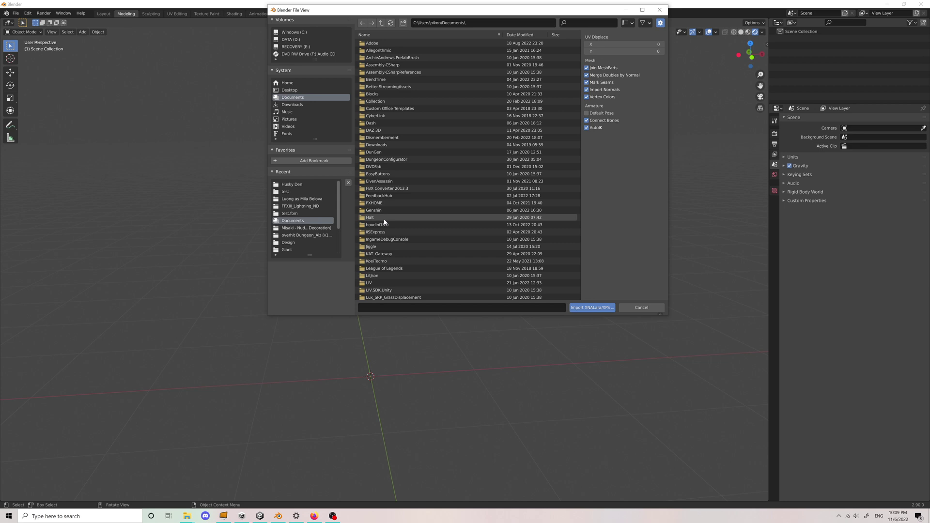
pyautogui.click(301, 199)
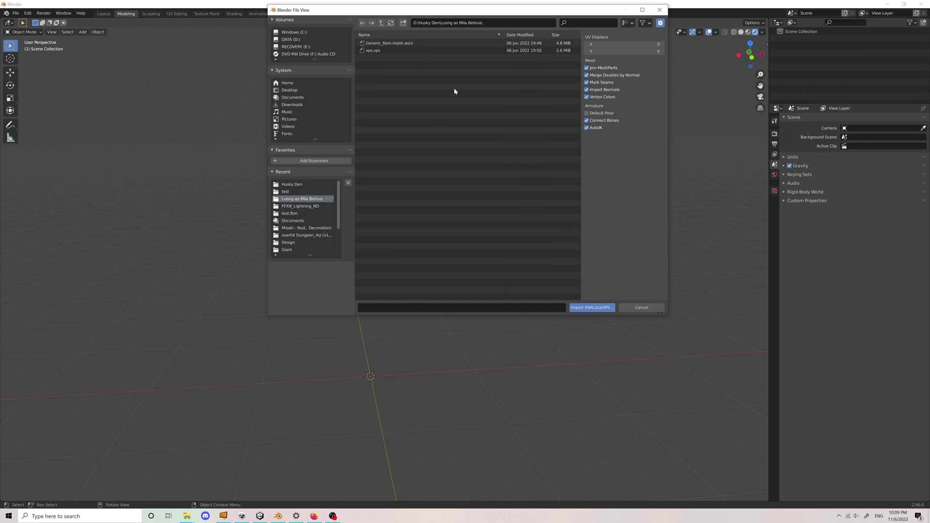
pyautogui.click(397, 50)
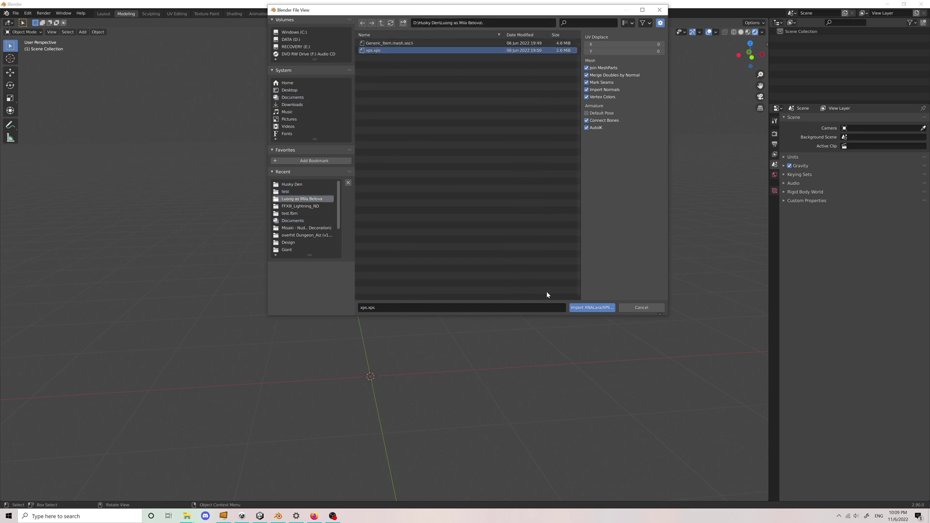
pyautogui.click(593, 307)
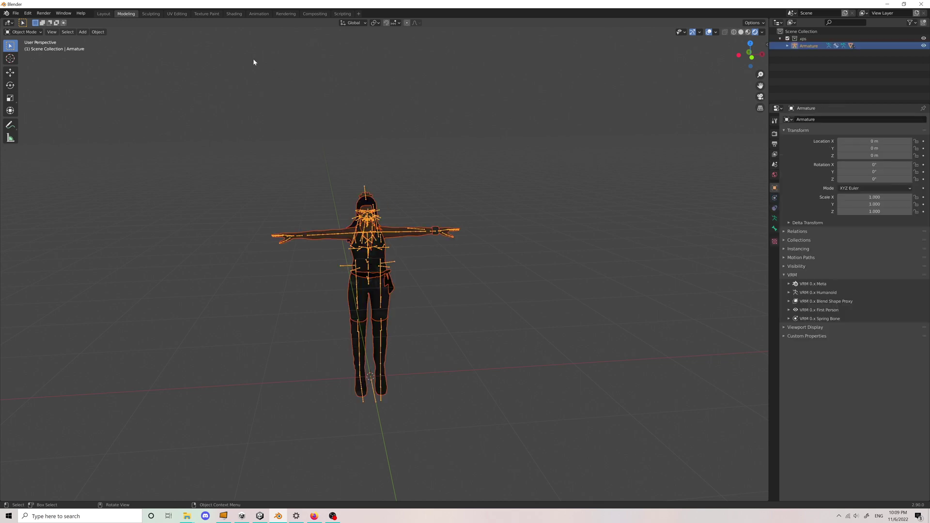
# - Deselect everything and export the scene as an FBX file renamed from demo.fbx to luong.fbx
pyautogui.click(470, 197)
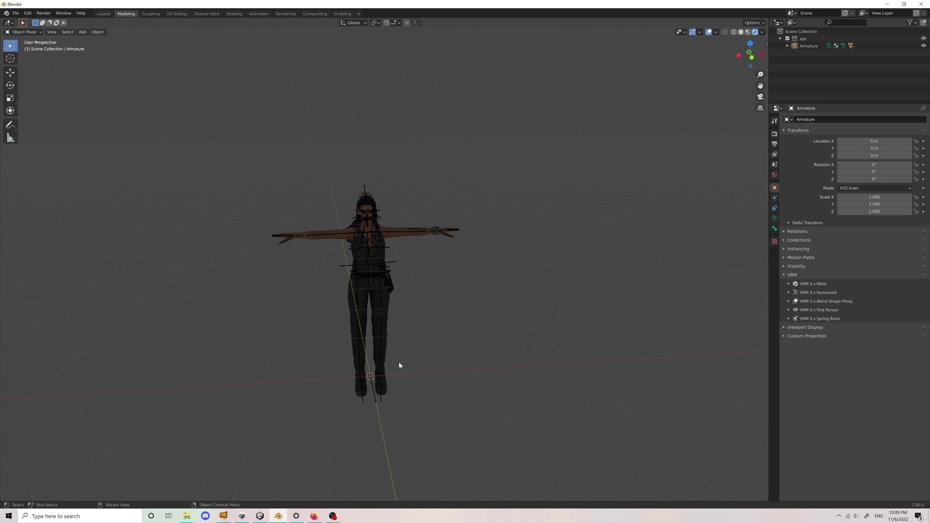
pyautogui.click(28, 13)
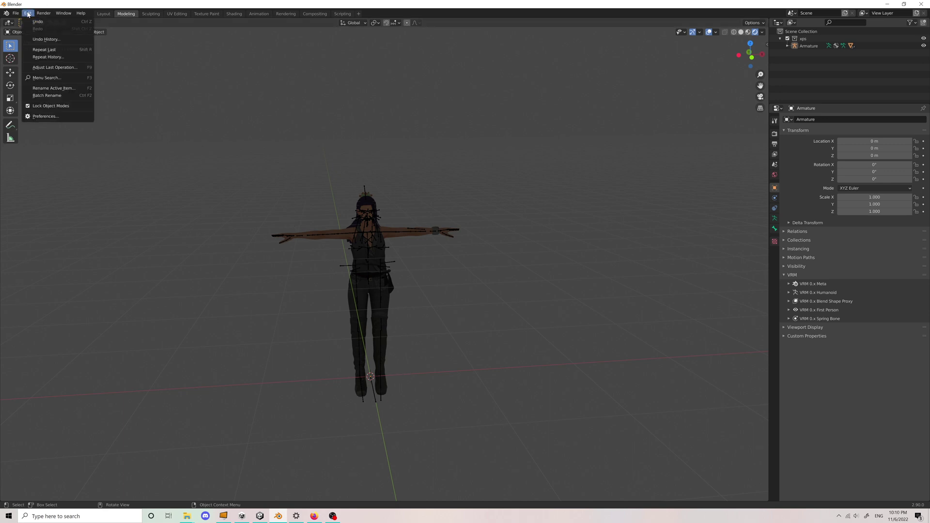
pyautogui.moveTo(17, 13)
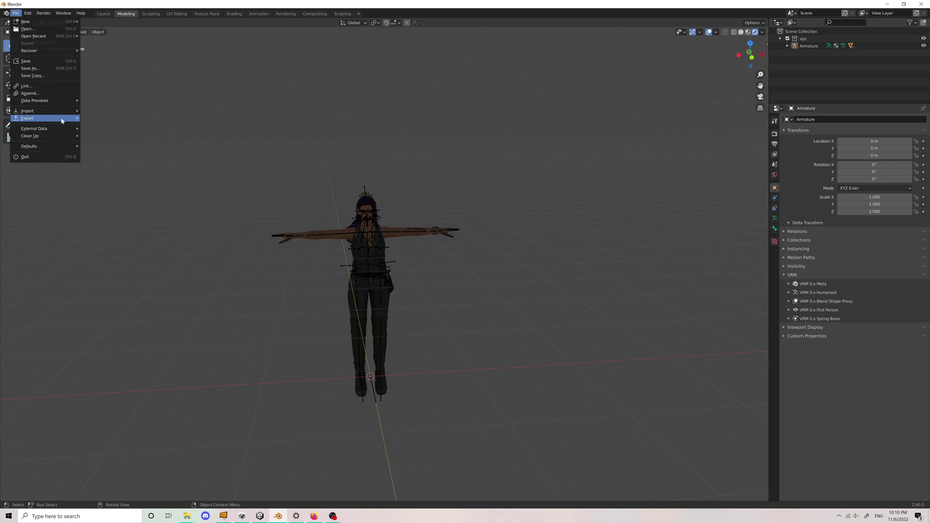
pyautogui.moveTo(63, 121)
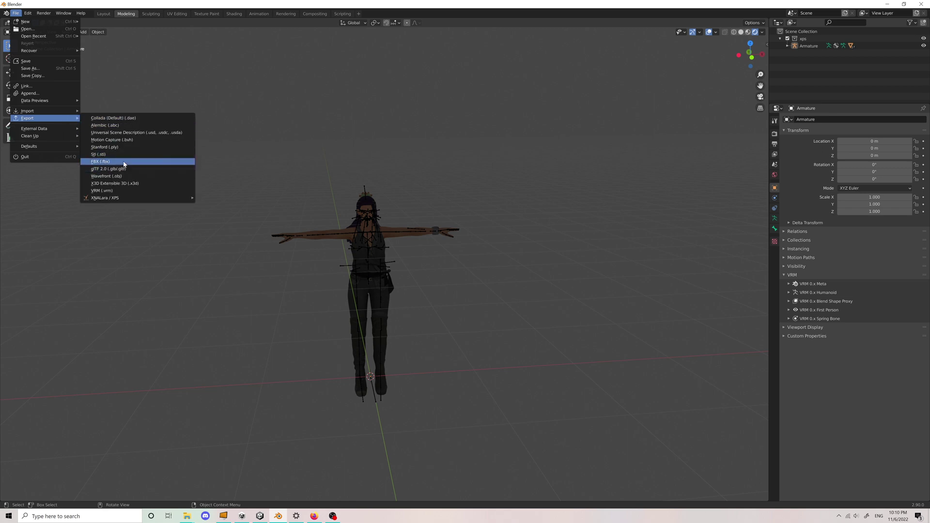
pyautogui.click(124, 162)
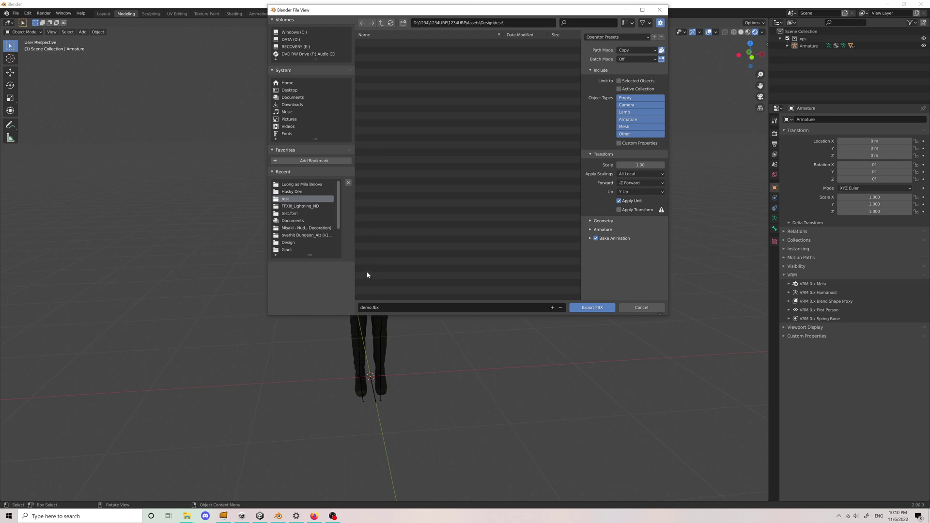
pyautogui.click(360, 306)
pyautogui.moveTo(360, 305); pyautogui.dragTo(363, 306)
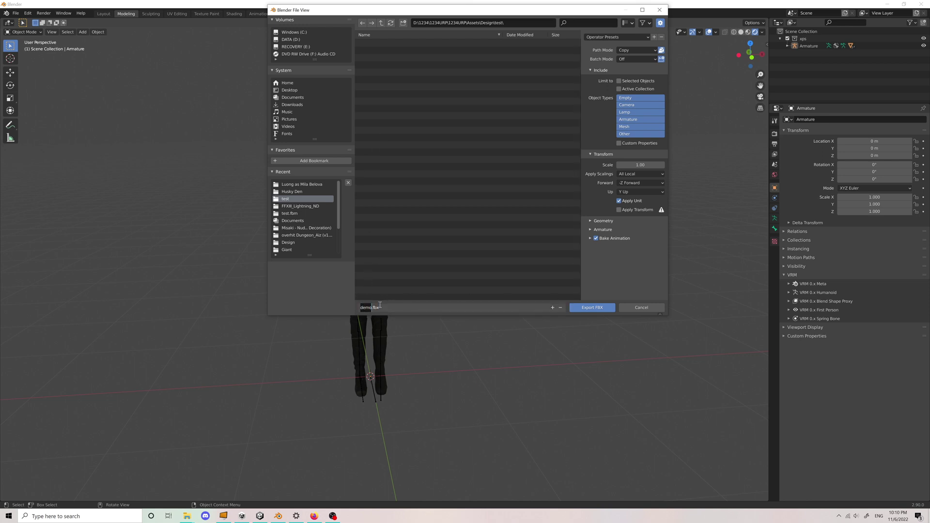
pyautogui.write('luong')
pyautogui.click(599, 308)
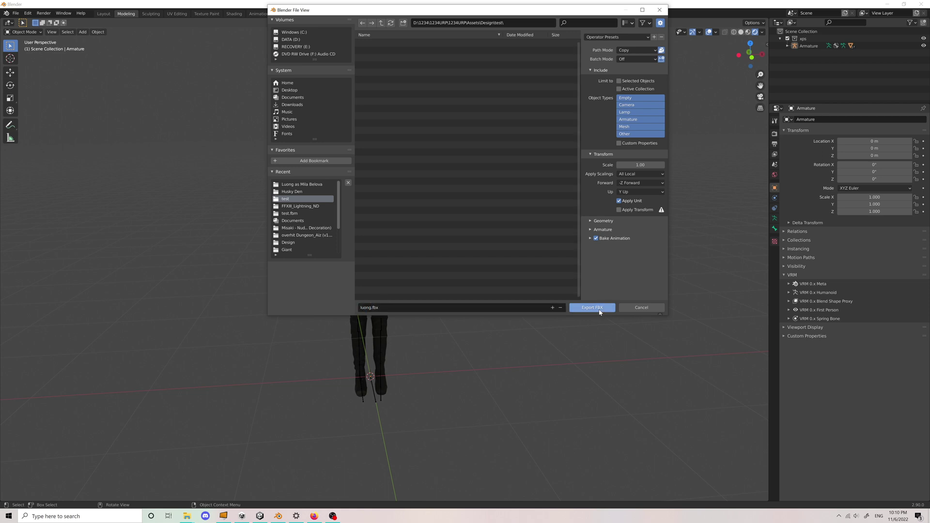
pyautogui.click(592, 308)
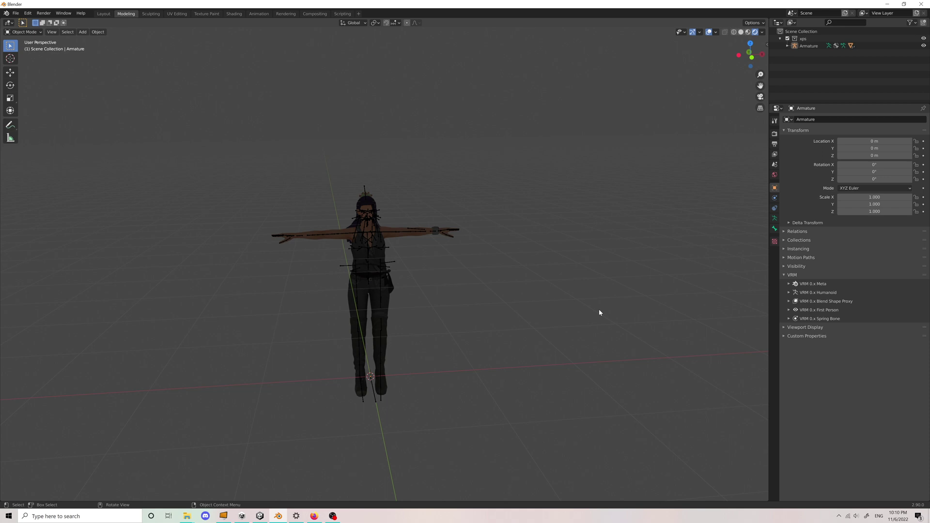
# - In Unity, preview the luong model front-on and drag it into the scene
pyautogui.click(263, 516)
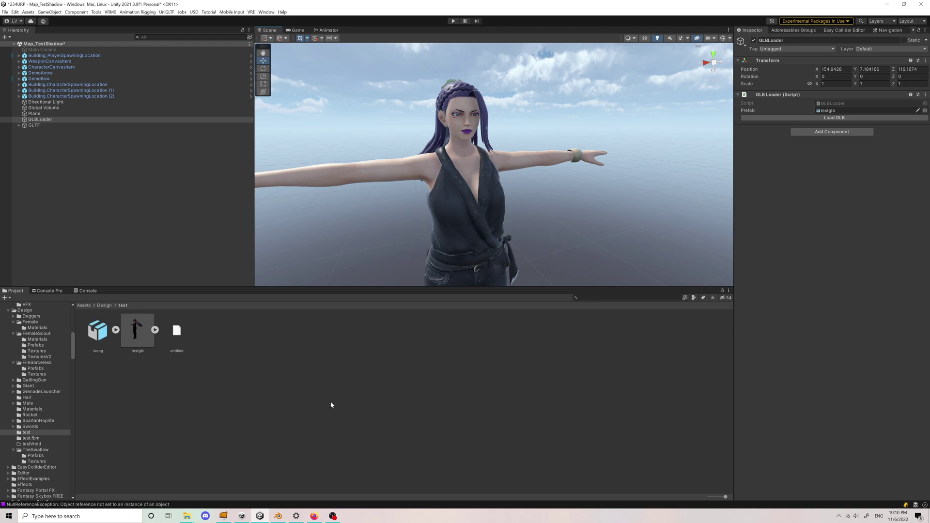
pyautogui.click(99, 328)
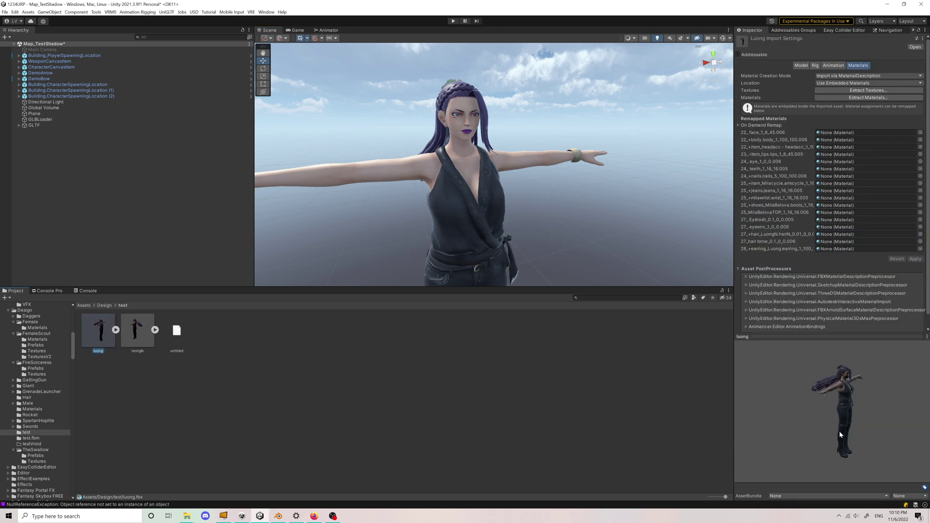
pyautogui.moveTo(839, 432); pyautogui.dragTo(787, 446)
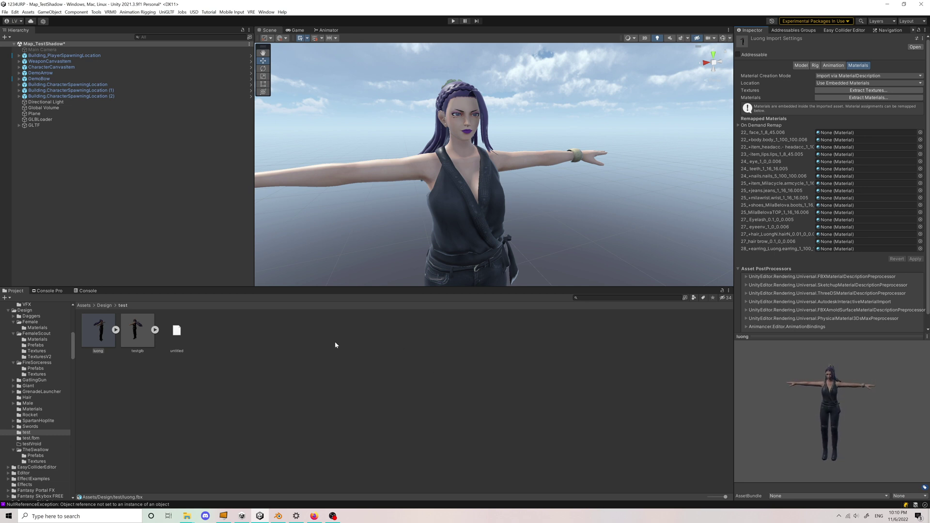
pyautogui.moveTo(97, 356); pyautogui.dragTo(605, 220)
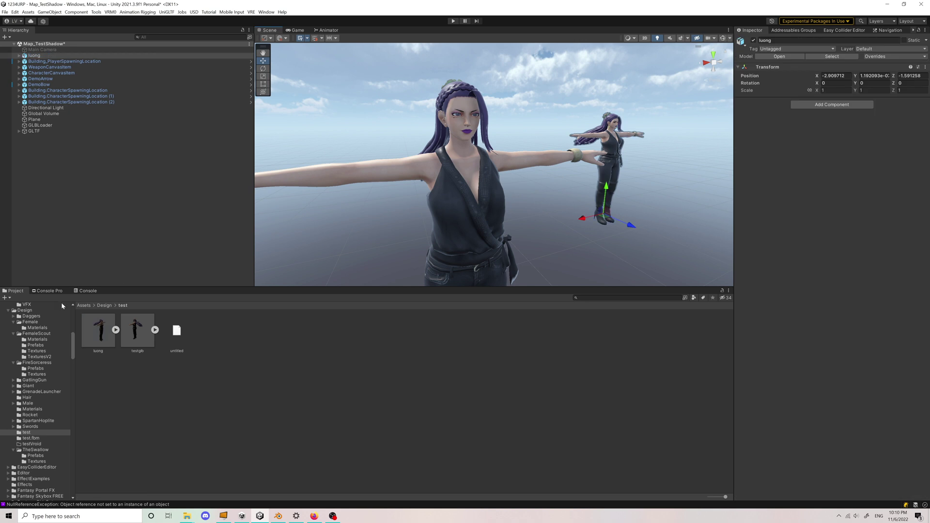
# - Frame the luong object and zoom in on the character's head, shoulders and torso
pyautogui.click(66, 56)
pyautogui.doubleClick(67, 56)
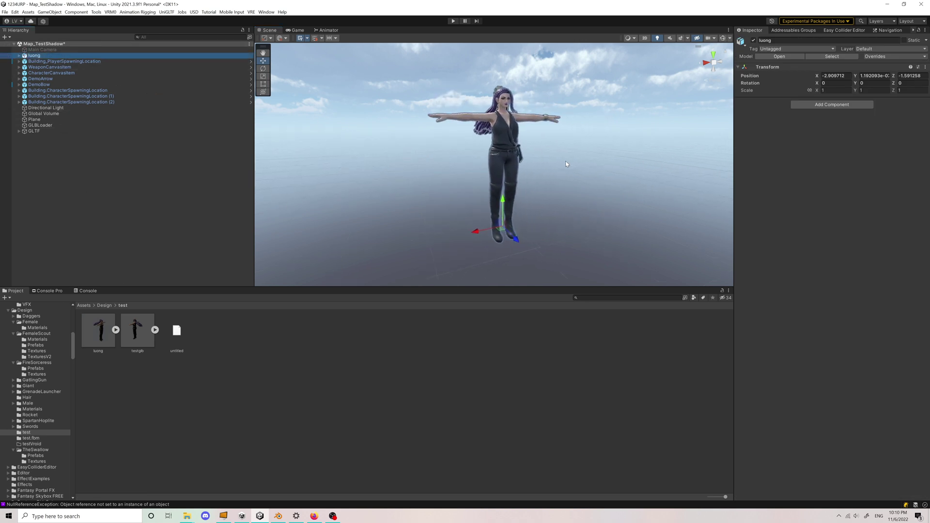
pyautogui.moveTo(566, 161); pyautogui.dragTo(516, 196)
pyautogui.scroll(6, 450, 140)
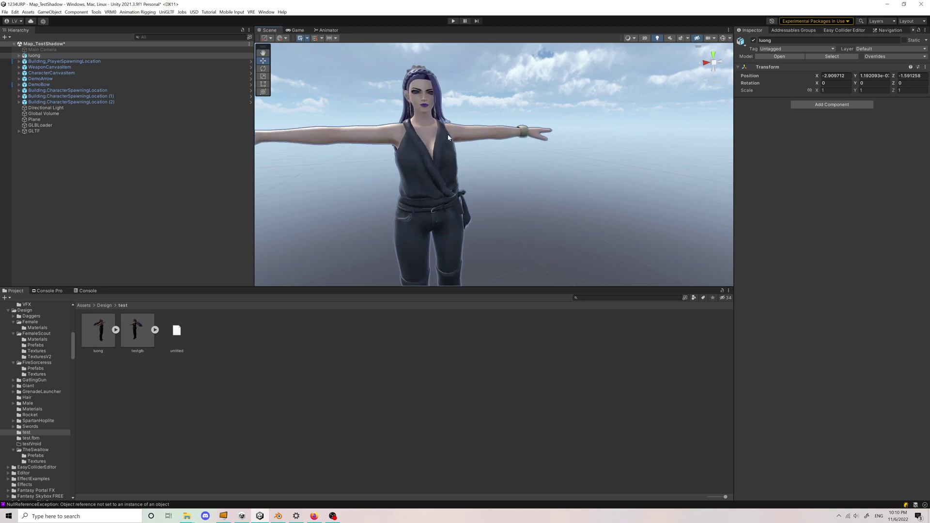
pyautogui.scroll(2, 448, 141)
pyautogui.moveTo(447, 142); pyautogui.dragTo(466, 199, button='middle')
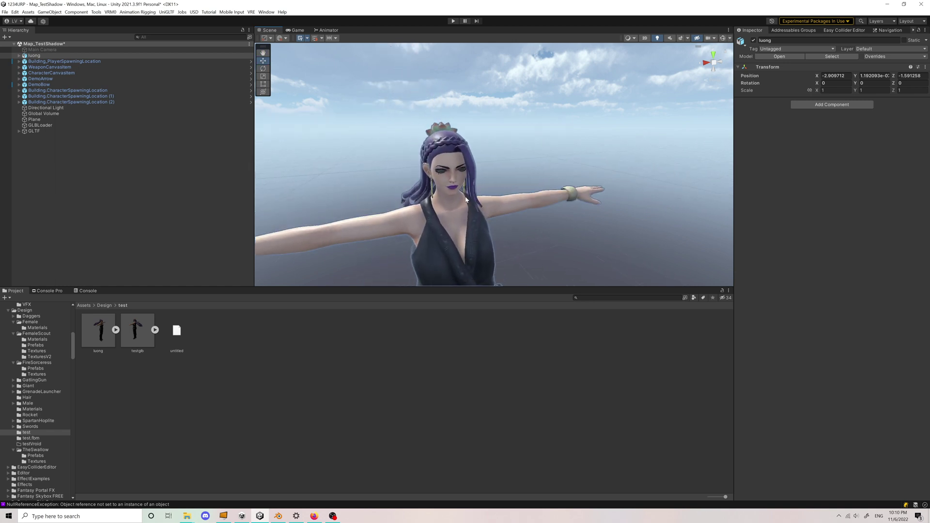
pyautogui.scroll(3, 449, 196)
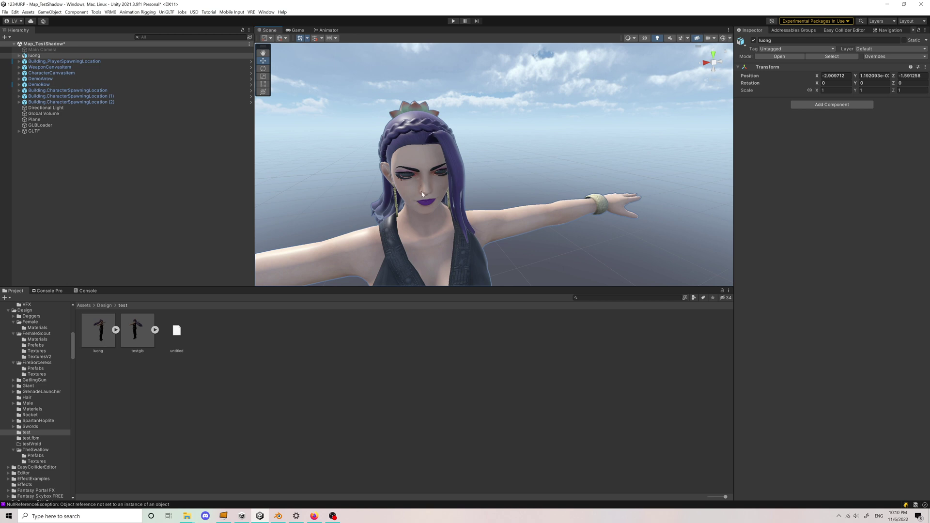
pyautogui.moveTo(435, 212); pyautogui.dragTo(381, 226, button='right')
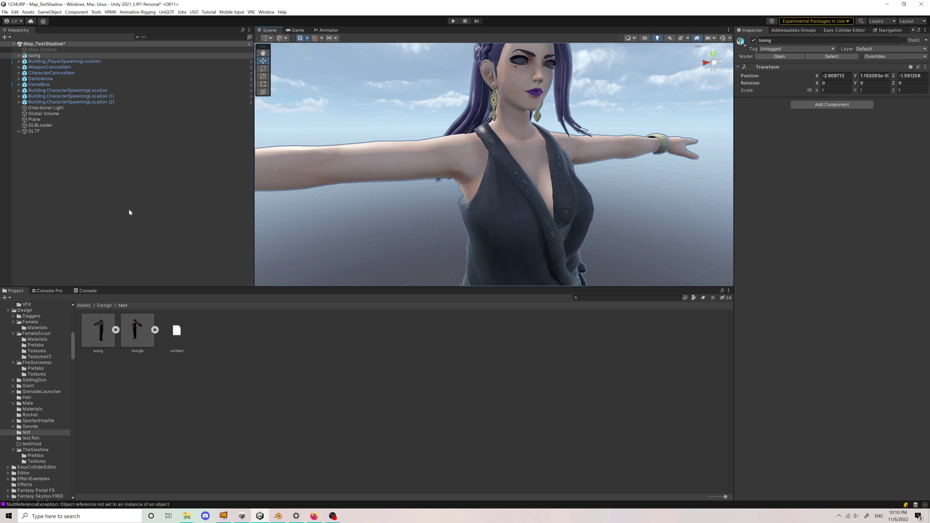
pyautogui.doubleClick(45, 130)
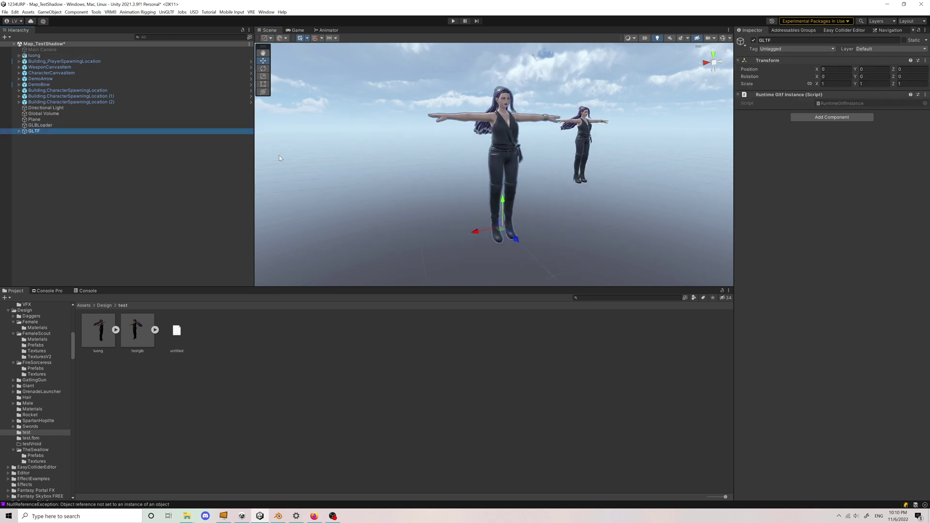
pyautogui.scroll(5, 470, 135)
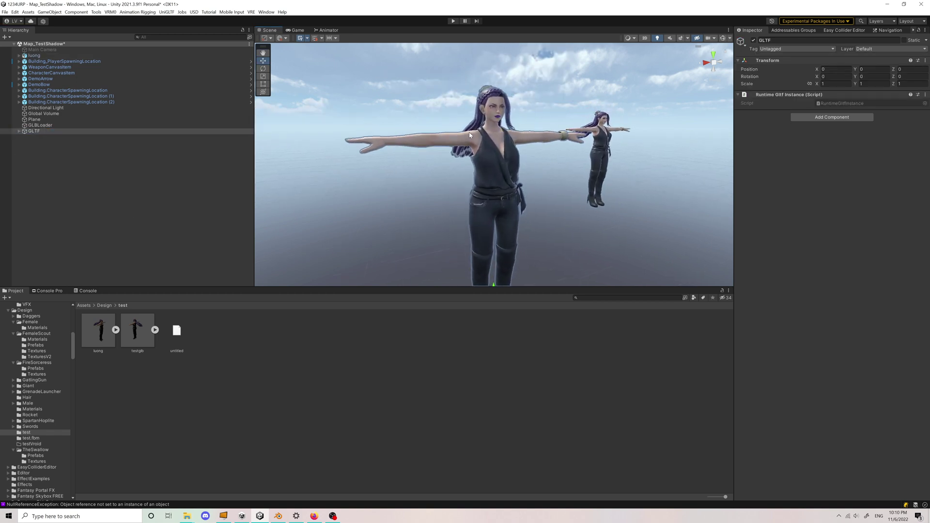
pyautogui.scroll(2, 473, 131)
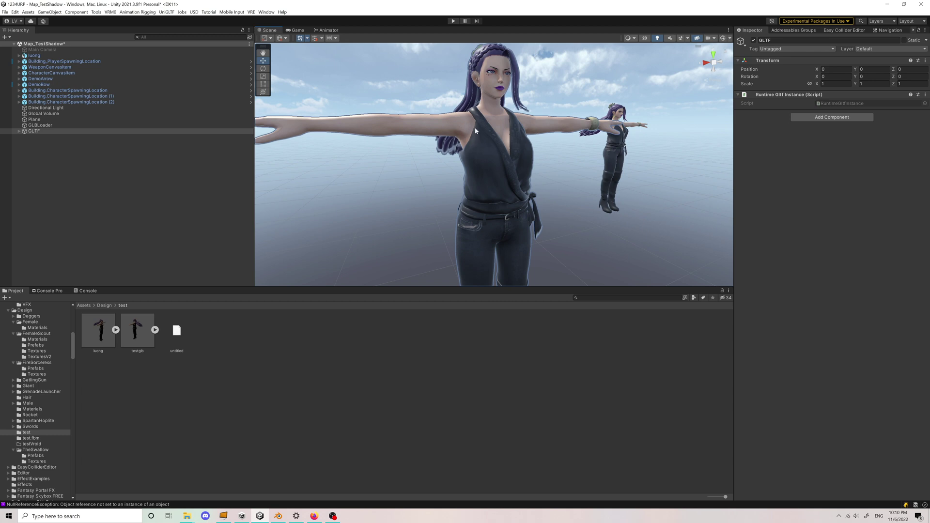
pyautogui.click(48, 55)
pyautogui.press('f')
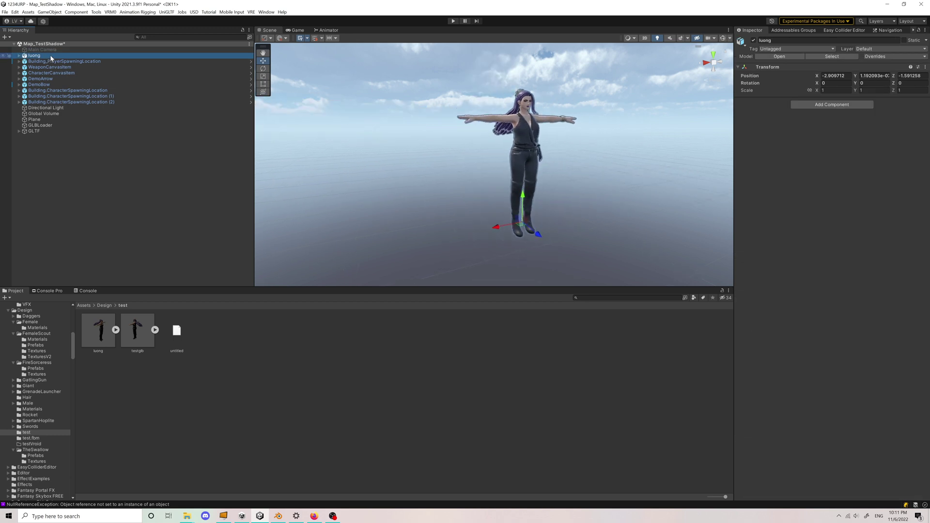
pyautogui.scroll(3, 522, 78)
pyautogui.moveTo(498, 123); pyautogui.dragTo(432, 164, button='middle')
pyautogui.scroll(3, 432, 164)
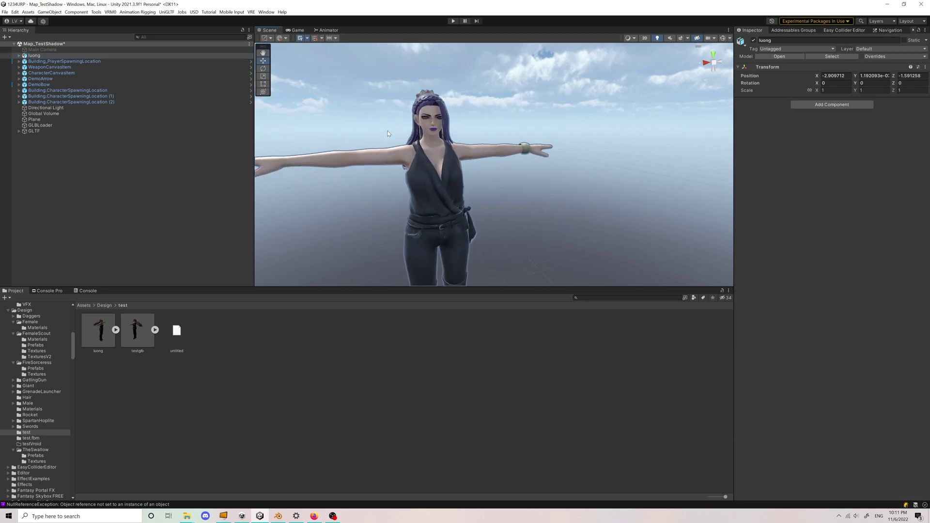
# - Extract luong.fbx's materials into a newly created Materials folder inside Design/test
pyautogui.click(100, 348)
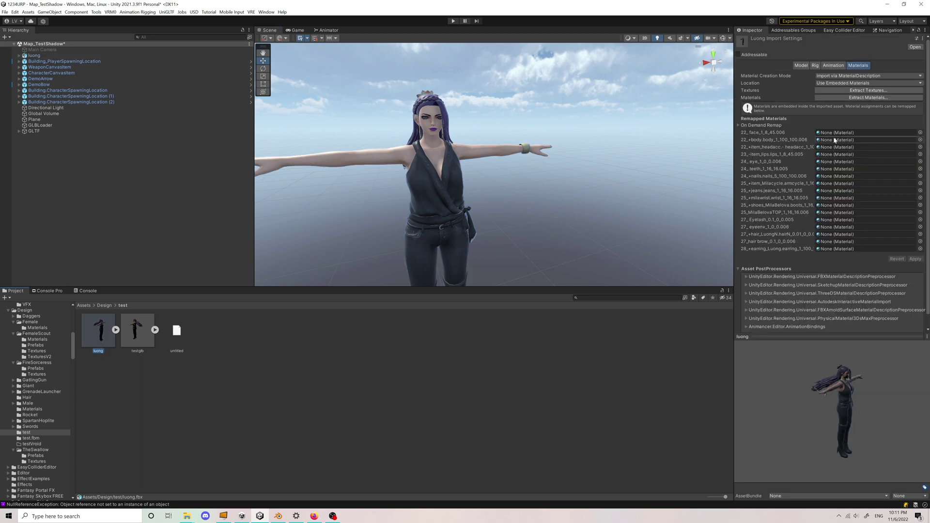
pyautogui.click(865, 98)
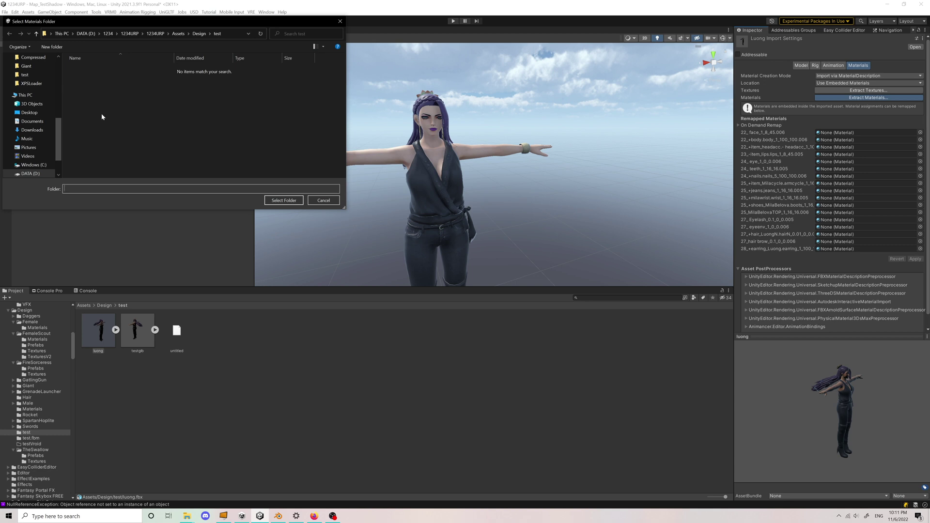
pyautogui.rightClick(117, 95)
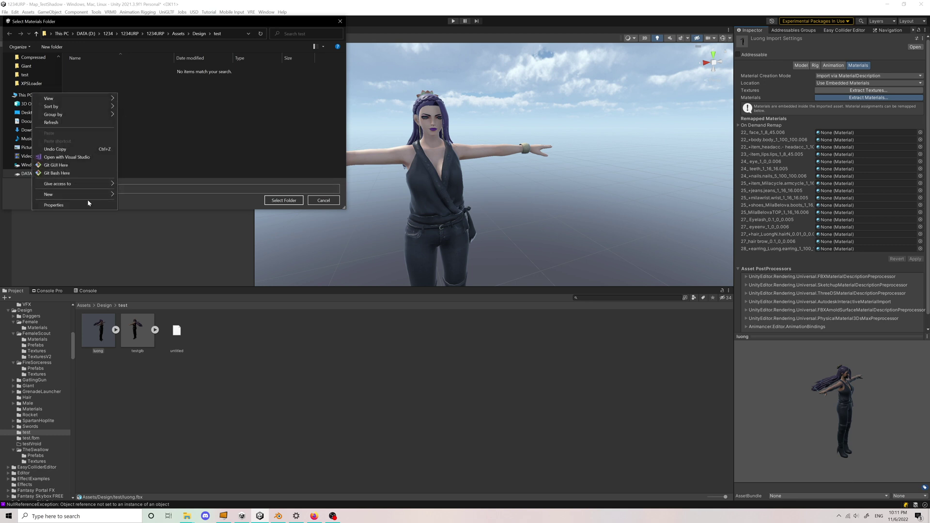
pyautogui.moveTo(94, 193)
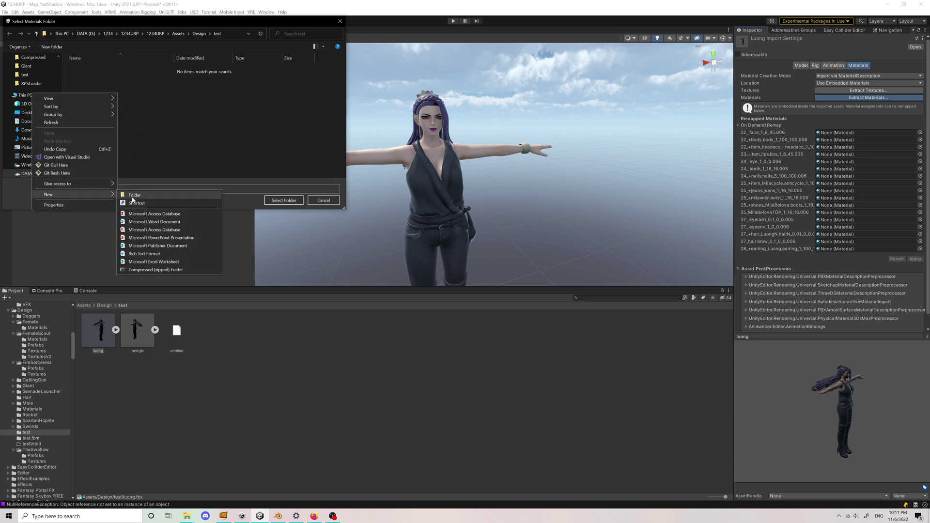
pyautogui.click(162, 196)
pyautogui.write('Materials')
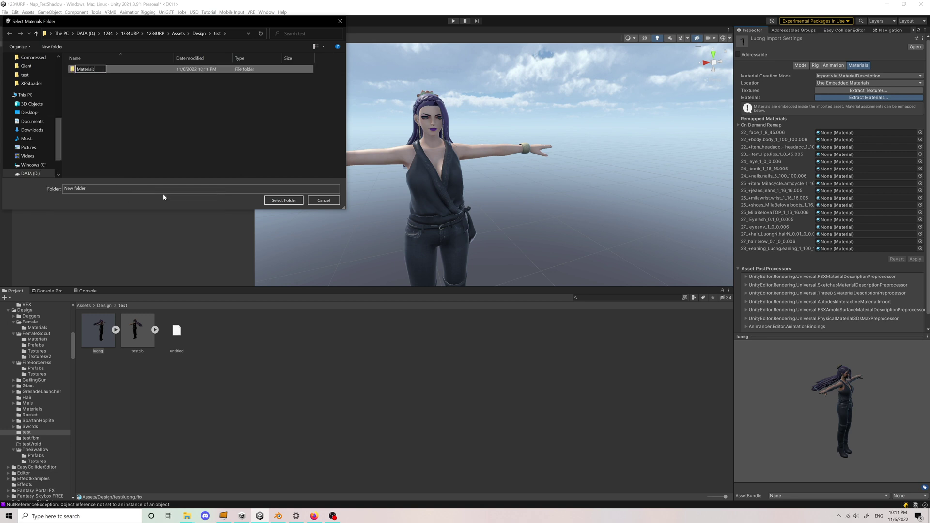
pyautogui.press('Return')
pyautogui.press('Return')
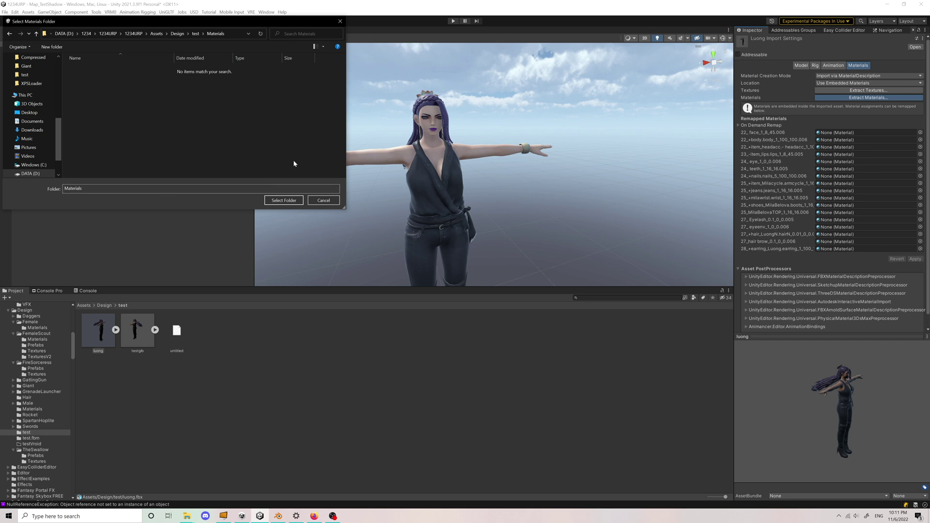
pyautogui.click(277, 201)
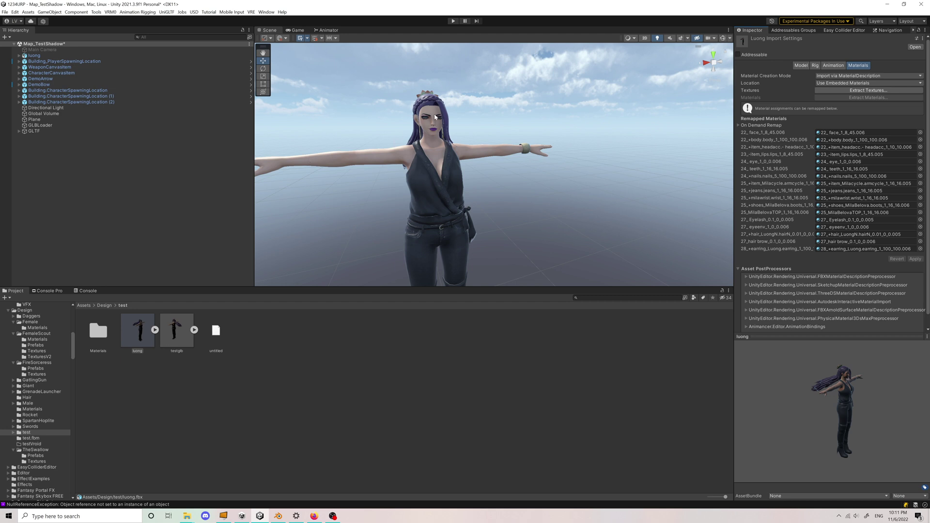
# - Zoom onto the face, select the eyelash mesh, and locate its 27_Eyelash material in Materials
pyautogui.scroll(3, 435, 117)
pyautogui.keyDown('alt'); pyautogui.moveTo(435, 117); pyautogui.dragTo(498, 169); pyautogui.keyUp('alt')
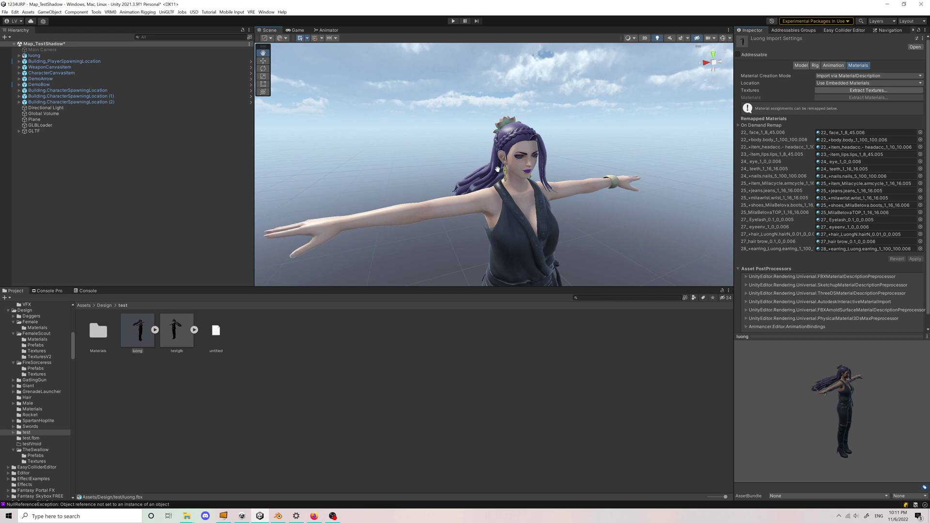
pyautogui.scroll(6, 533, 155)
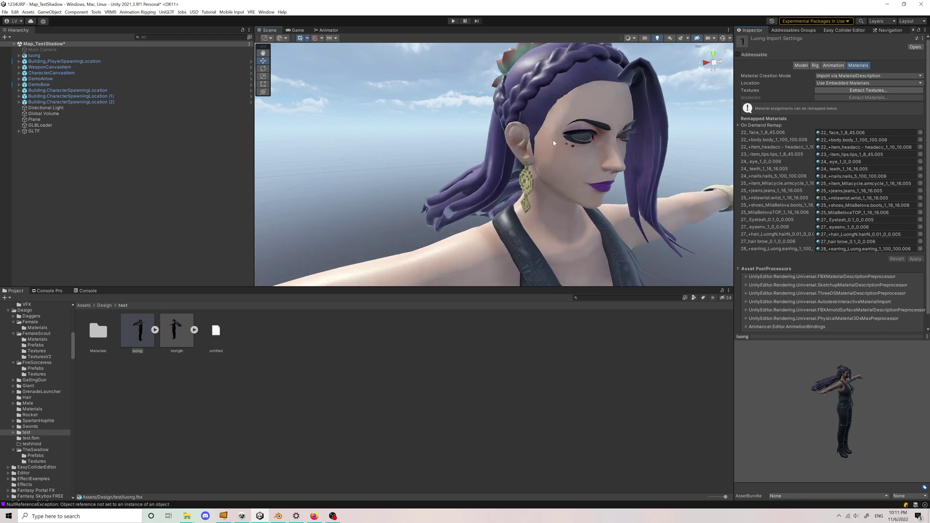
pyautogui.click(571, 145)
pyautogui.click(571, 145)
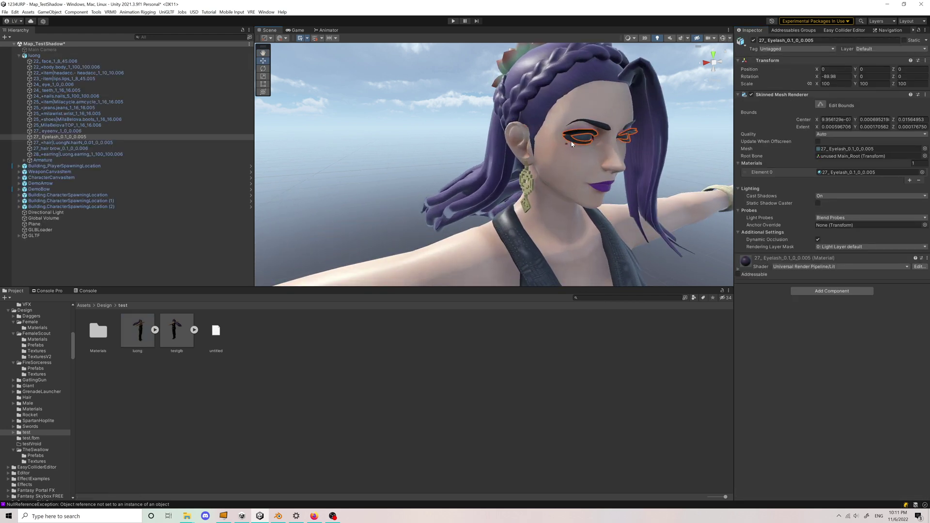
pyautogui.click(862, 170)
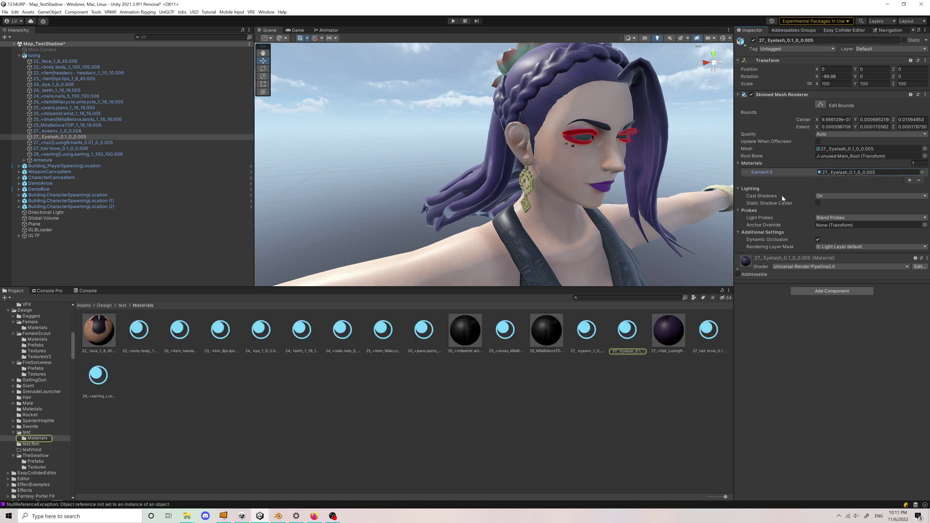
# - Enable Alpha Clipping on the 27_Eyelash, hair and hair brow materials
pyautogui.click(637, 341)
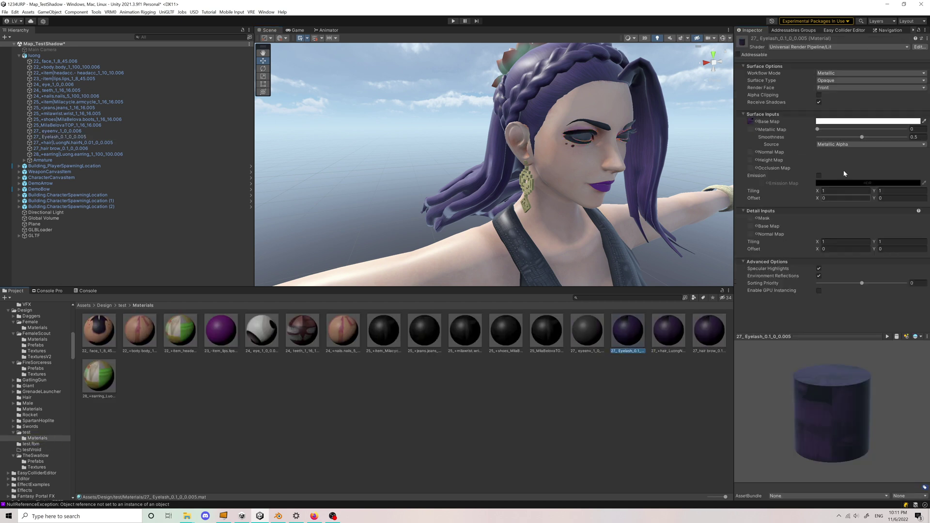
pyautogui.click(818, 96)
pyautogui.click(674, 346)
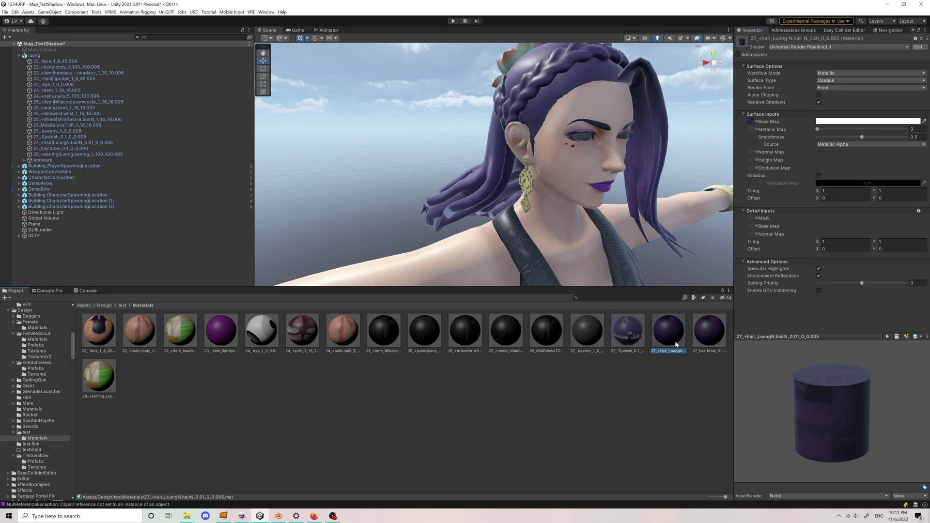
pyautogui.click(818, 96)
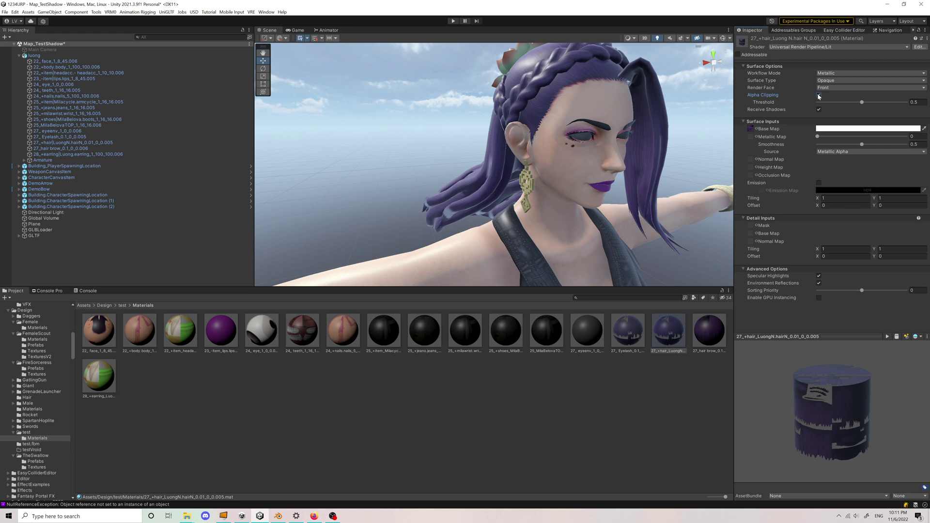
pyautogui.click(706, 337)
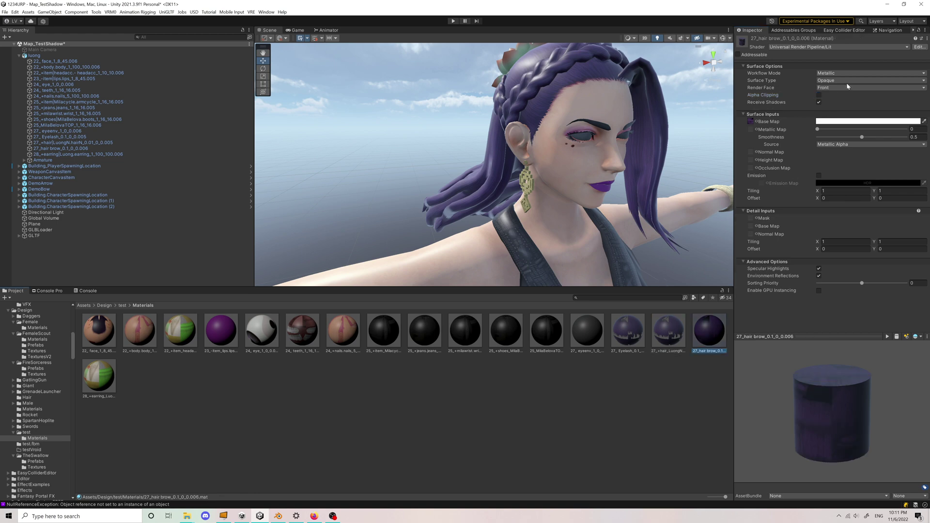
pyautogui.click(818, 96)
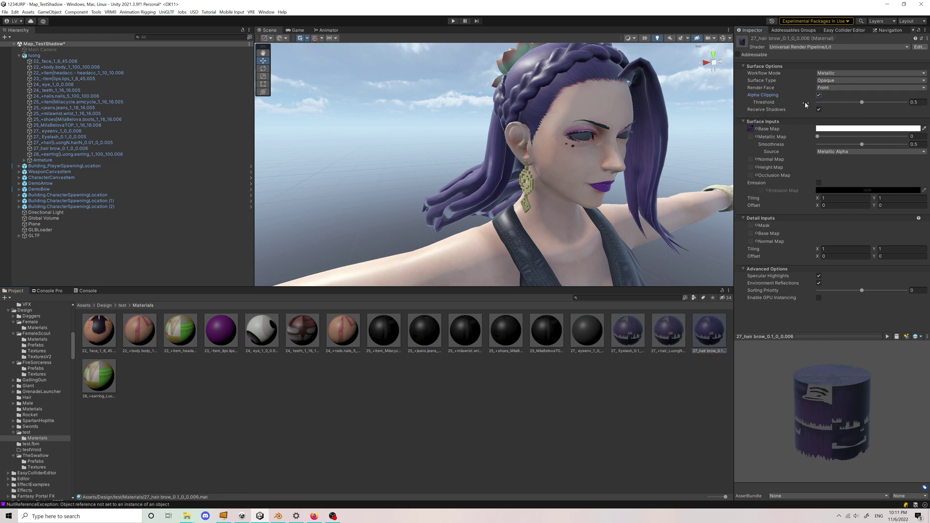
# - Enable Alpha Clipping on the 27_eyeenv eye material, then deselect and zoom out
pyautogui.click(585, 141)
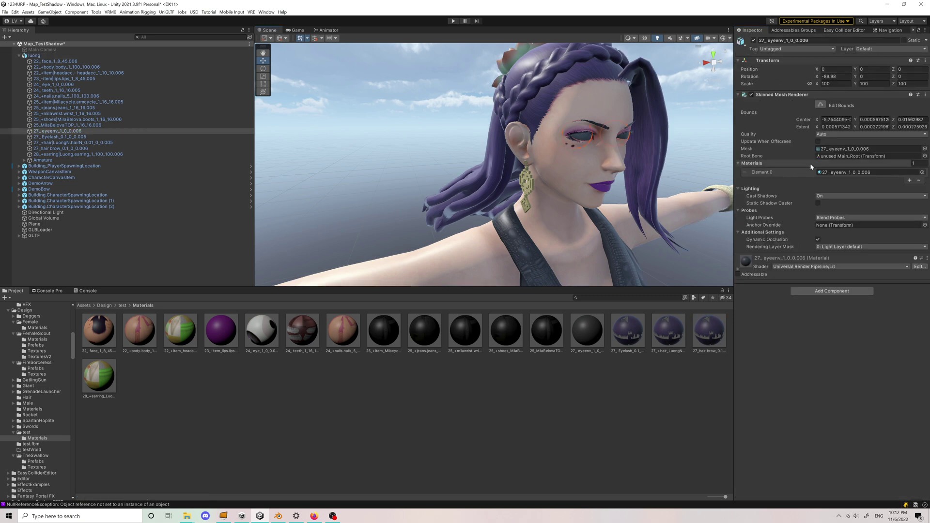
pyautogui.click(739, 269)
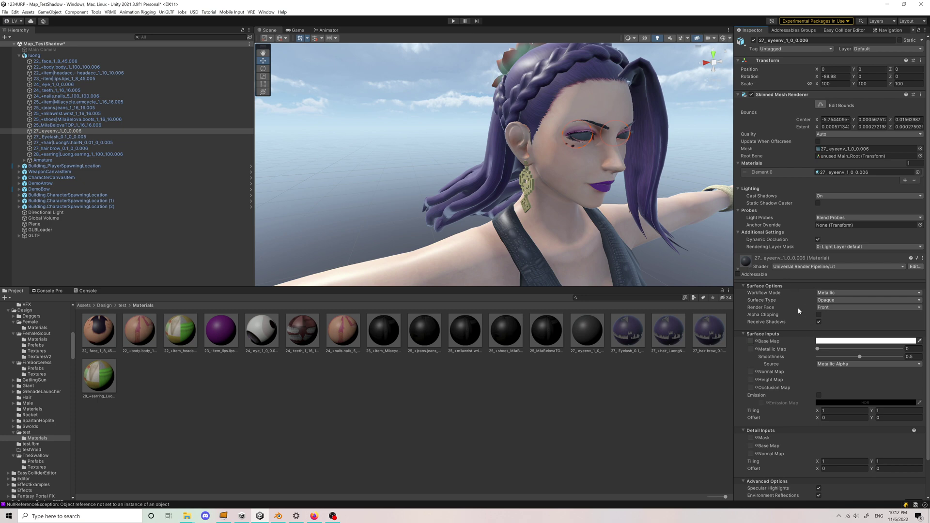
pyautogui.scroll(-1, 795, 306)
pyautogui.click(818, 296)
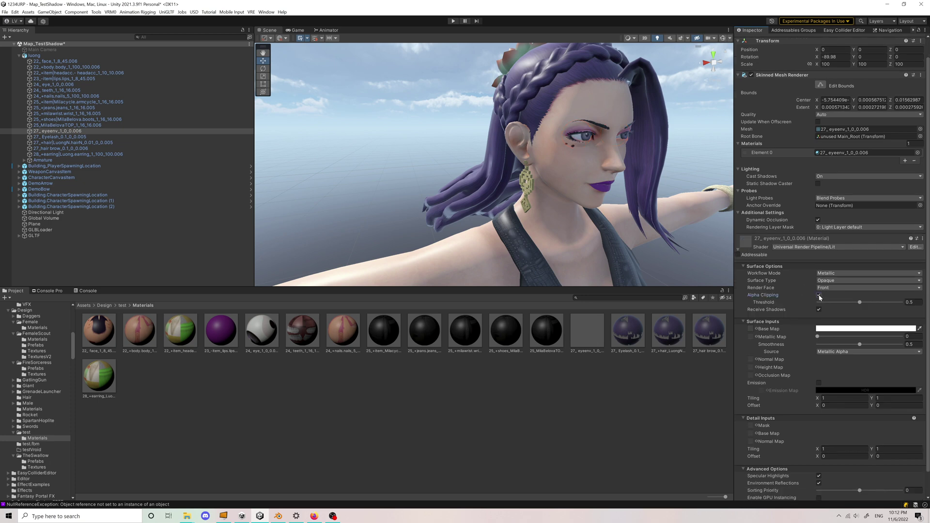
pyautogui.click(400, 108)
pyautogui.scroll(-4, 495, 157)
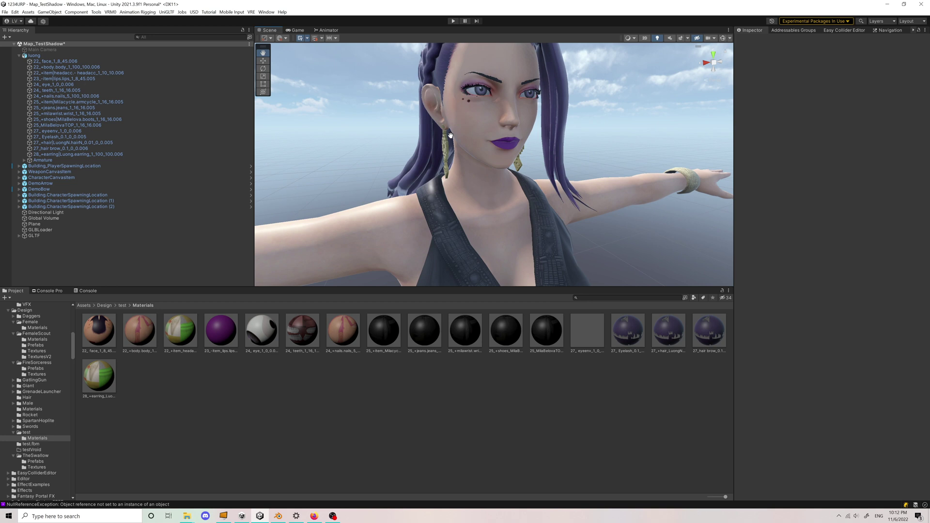
pyautogui.scroll(-5, 421, 124)
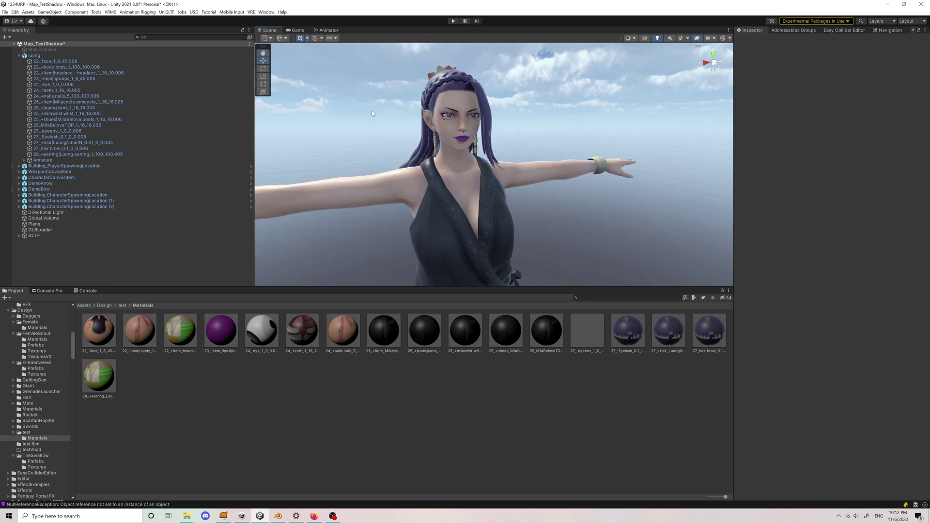